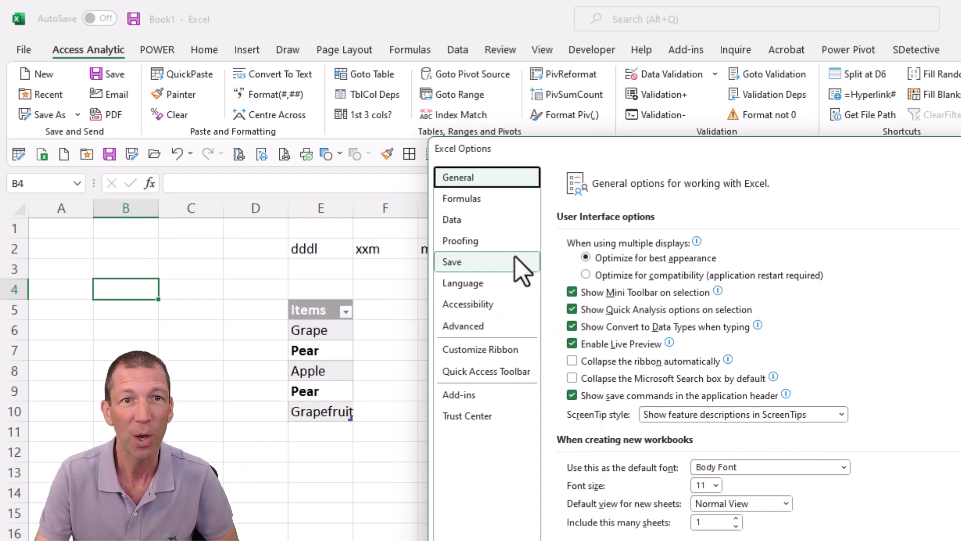
# Open the AutoCorrect options from the Proofing settings and look up the replacement entries for "the"
pyautogui.click(512, 246)
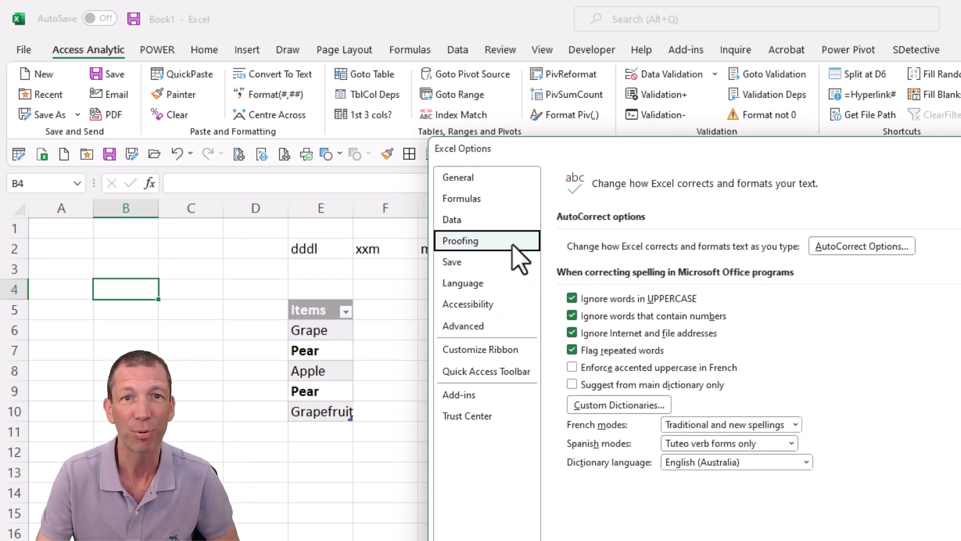
pyautogui.click(876, 250)
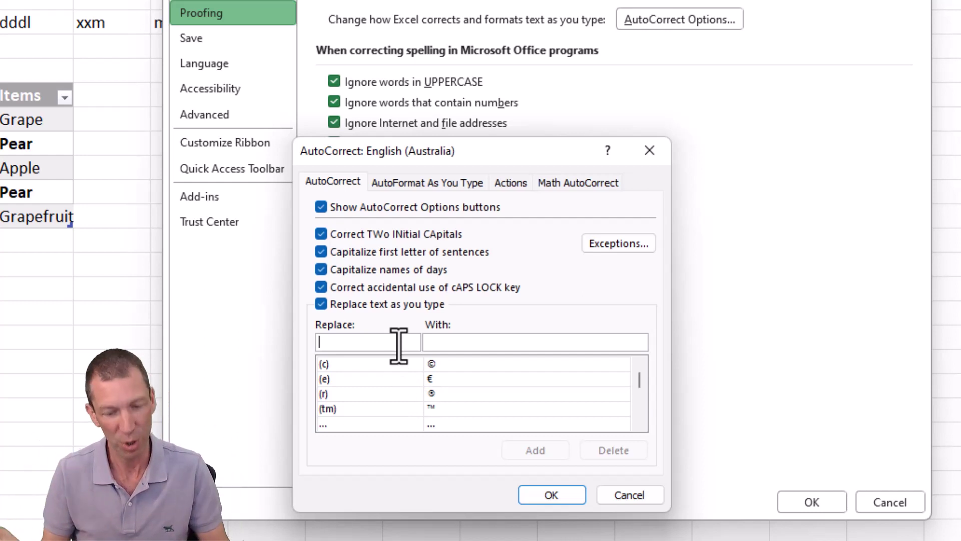
pyautogui.write('te')
pyautogui.press('BackSpace')
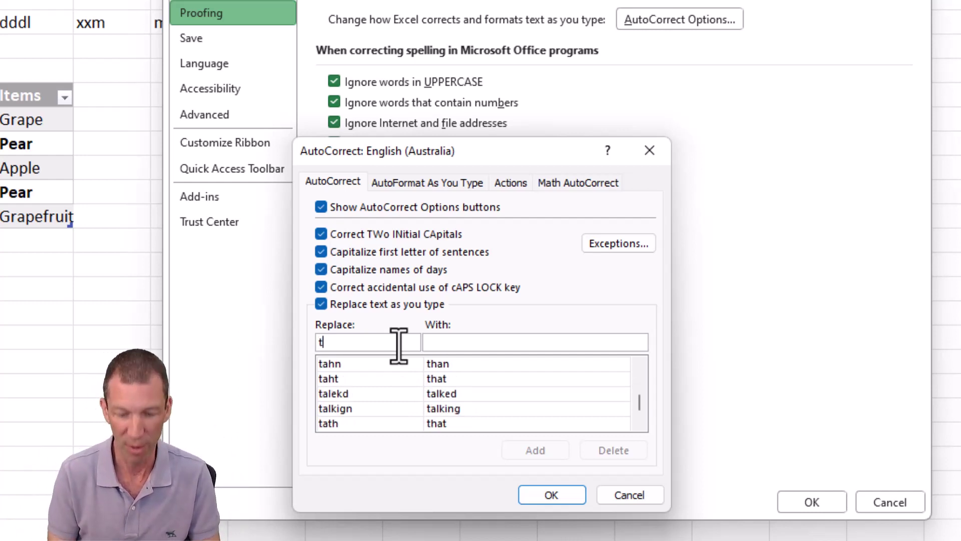
pyautogui.write('he')
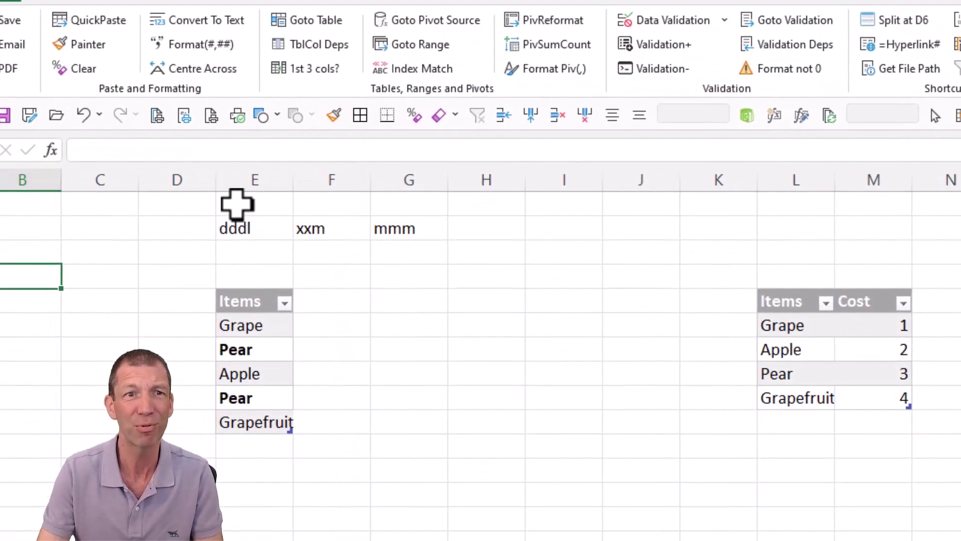
# Expand the dddl AutoCorrect shortcut in cell G4 to insert the duplicate-listing LET formula
pyautogui.click(250, 229)
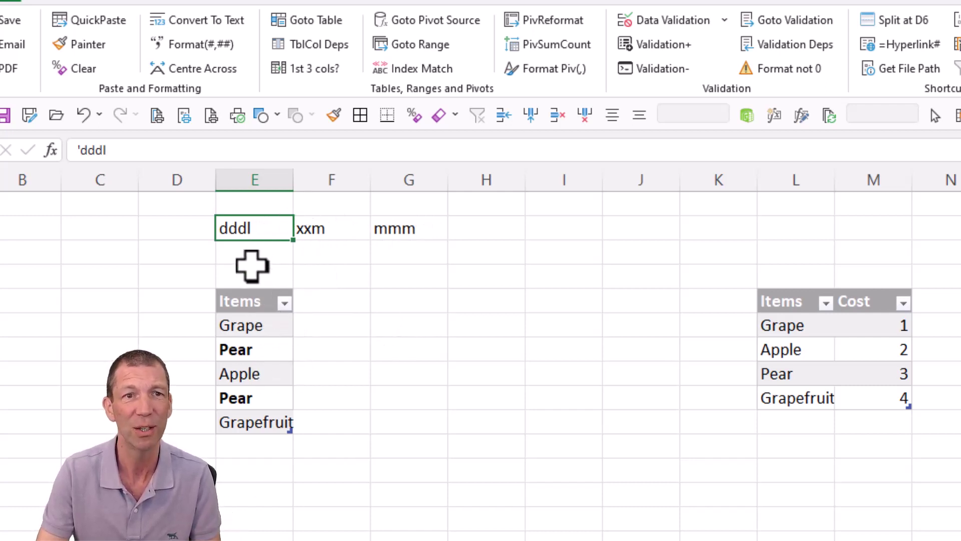
pyautogui.click(393, 273)
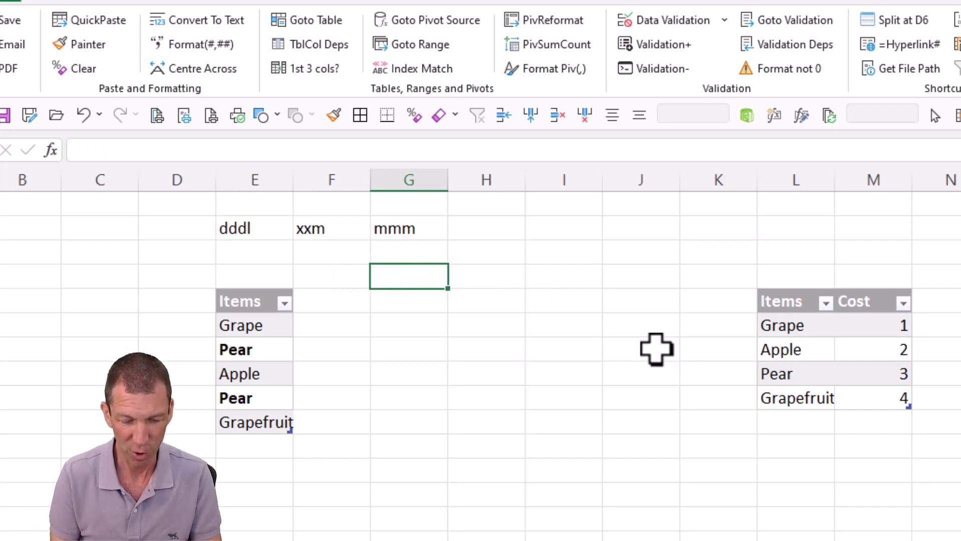
pyautogui.write('d')
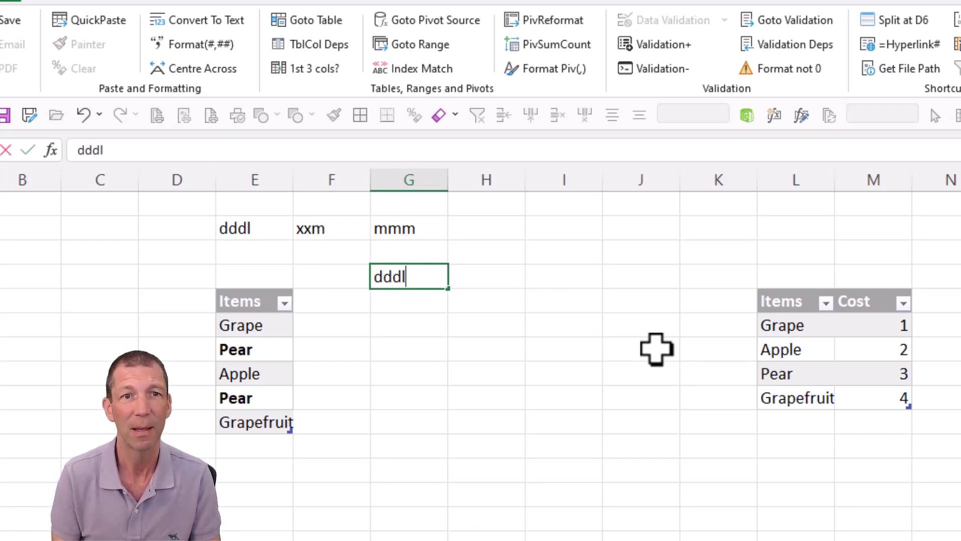
pyautogui.write('ddl')
pyautogui.press('Return')
pyautogui.press('Up')
# Replace the ColA placeholder in G4's LET formula with Table1[Items]
pyautogui.press('F2')
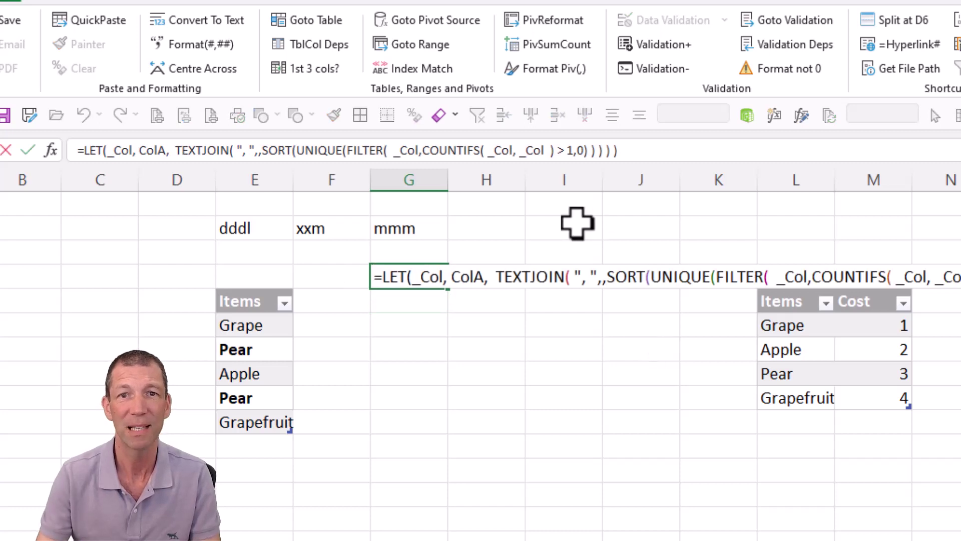
pyautogui.doubleClick(467, 278)
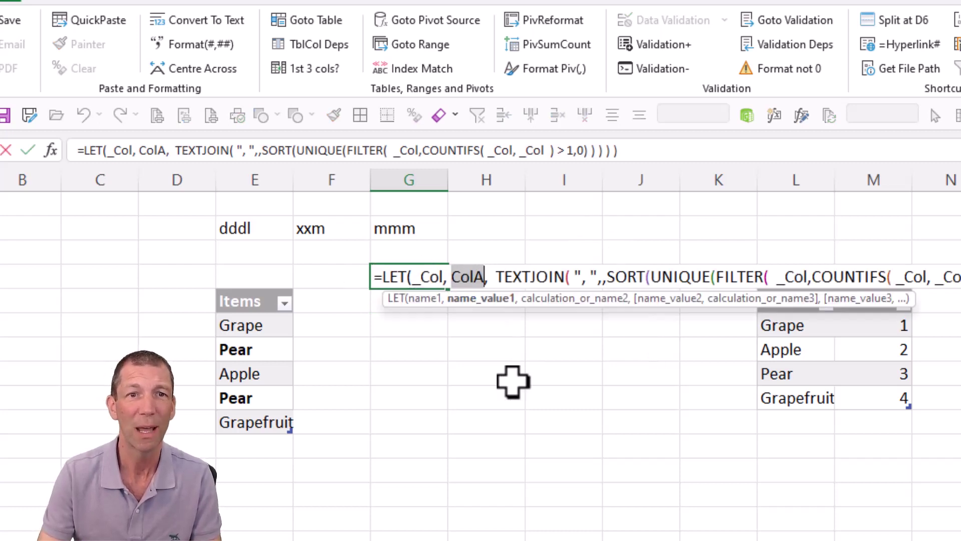
pyautogui.click(258, 290)
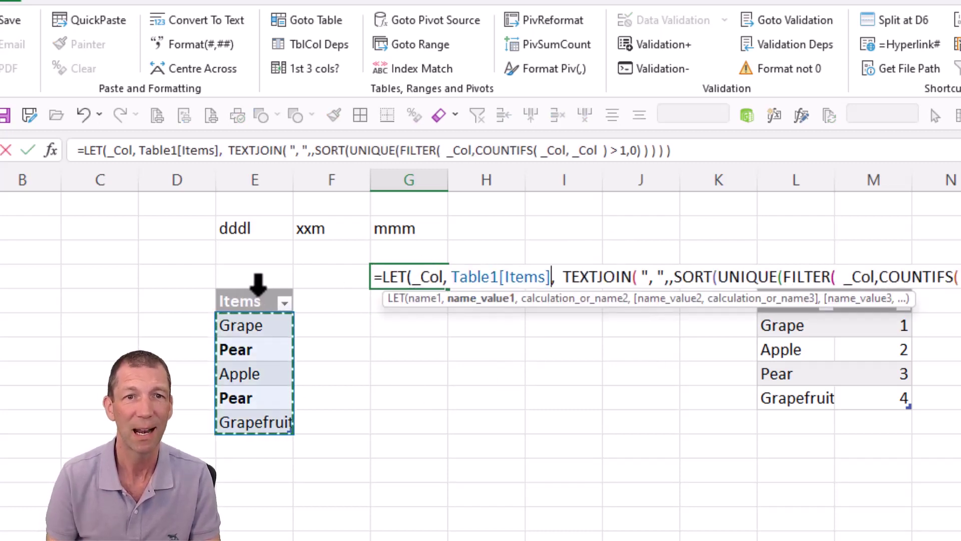
pyautogui.press('Return')
pyautogui.press('Up')
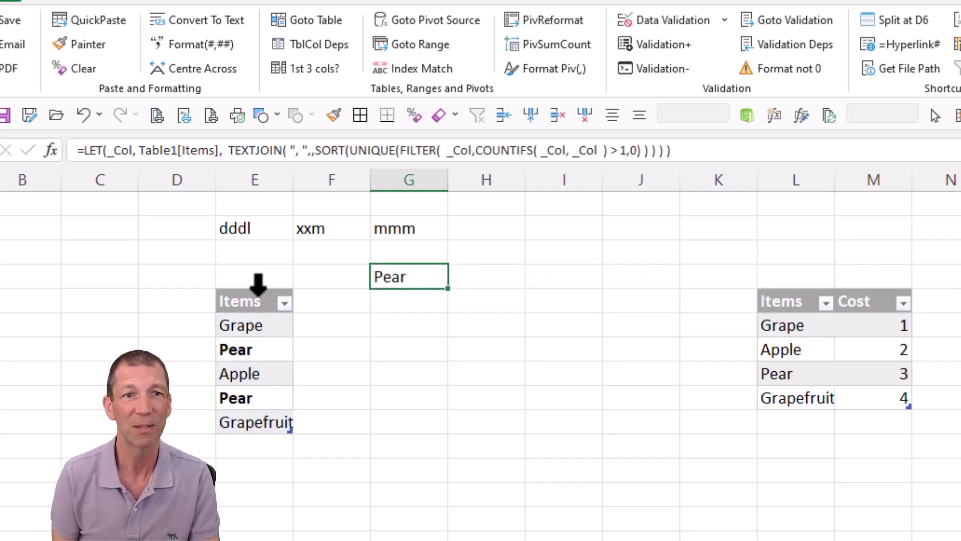
# Add Apple as a new row at the end of Table1's Items column and check the duplicates formula in G4
pyautogui.click(245, 443)
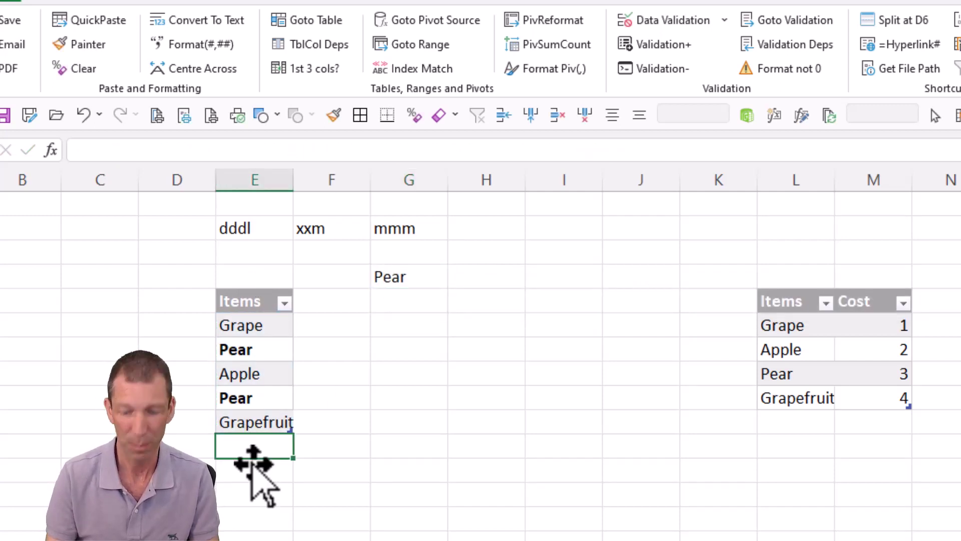
pyautogui.write('Apple')
pyautogui.press('Return')
pyautogui.press('Up')
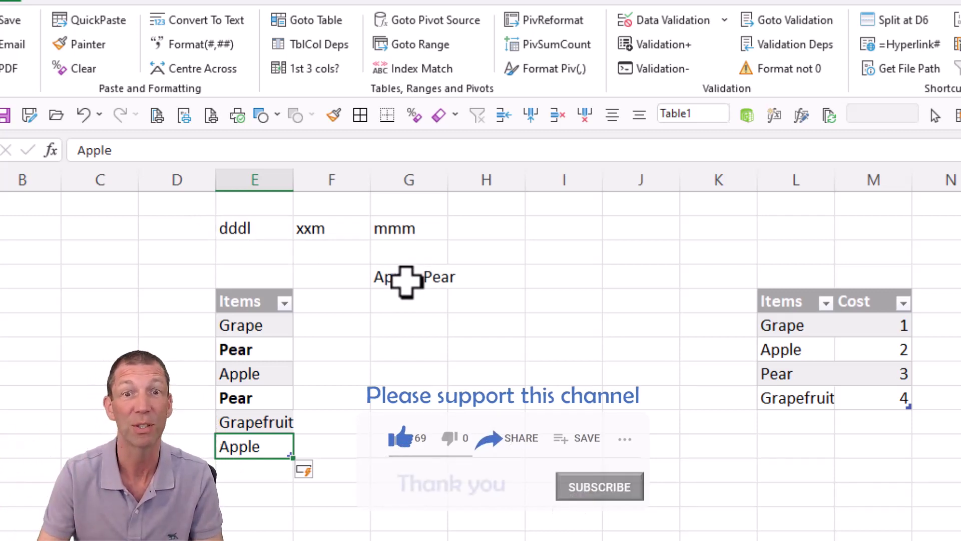
pyautogui.click(434, 276)
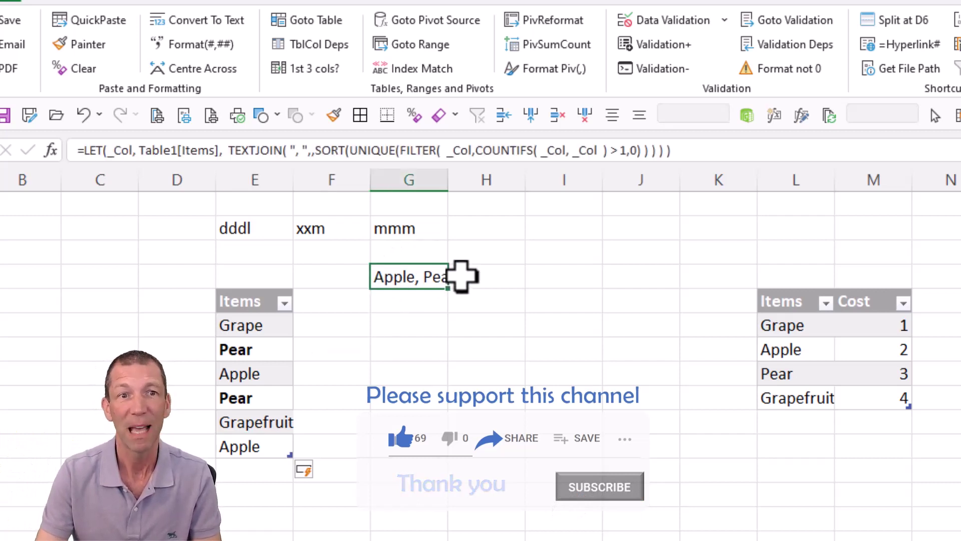
# Expand the xxm AutoCorrect shortcut in cell F6 to insert the XLOOKUP template beside the first item
pyautogui.click(352, 328)
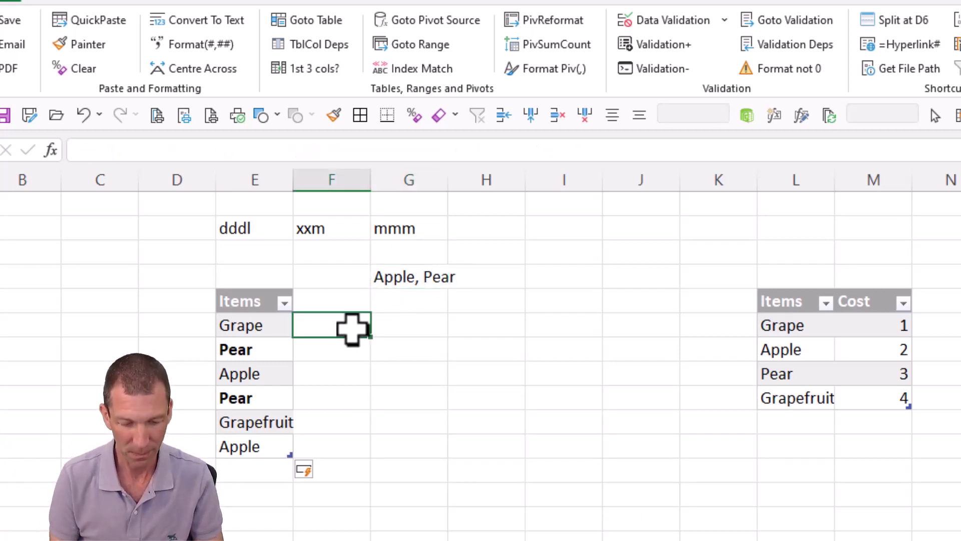
pyautogui.write('xx')
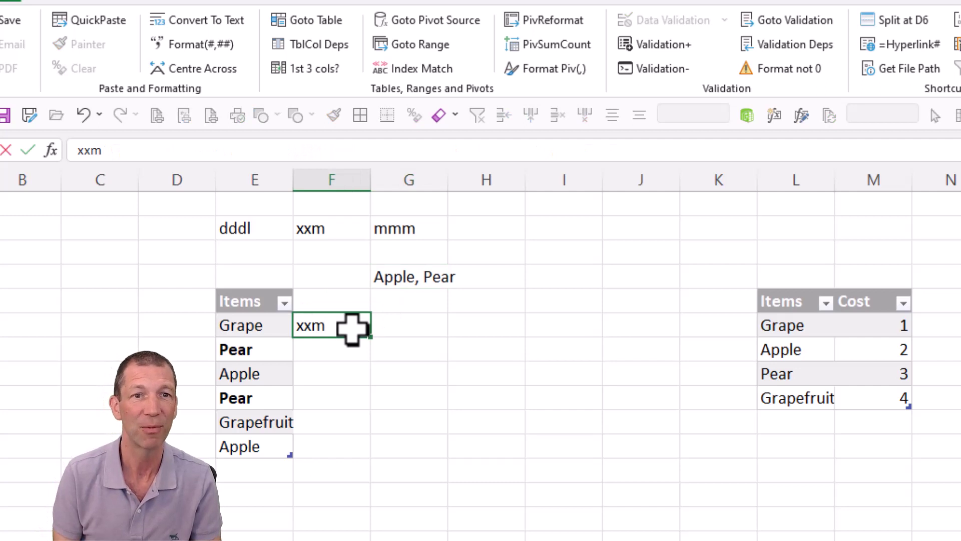
pyautogui.write('m')
pyautogui.press('Return')
pyautogui.press('Up')
pyautogui.press('F2')
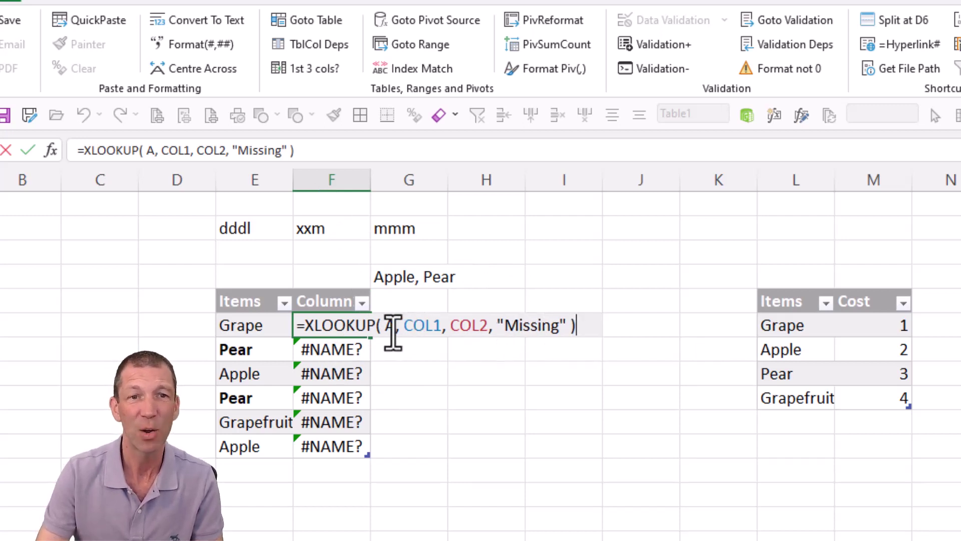
pyautogui.doubleClick(389, 325)
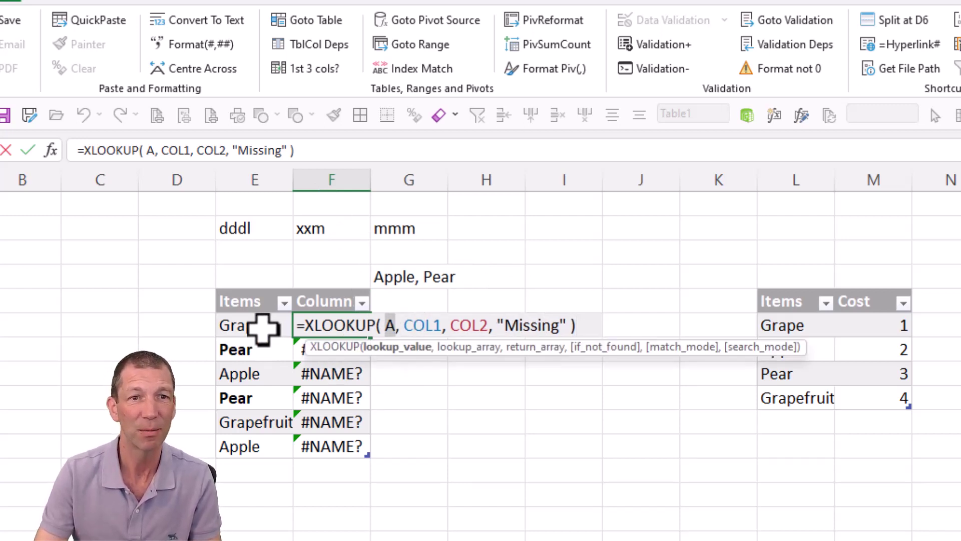
pyautogui.click(260, 328)
pyautogui.doubleClick(490, 325)
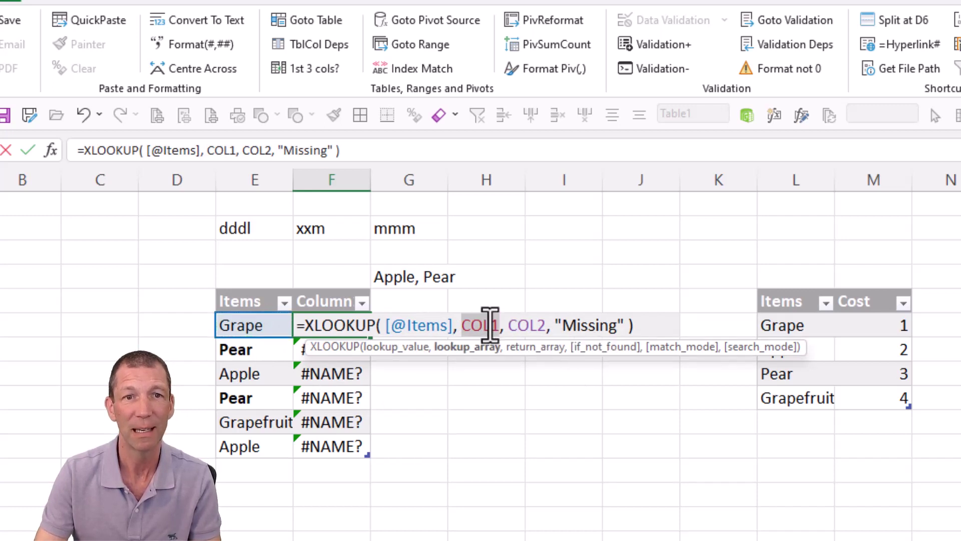
pyautogui.click(801, 280)
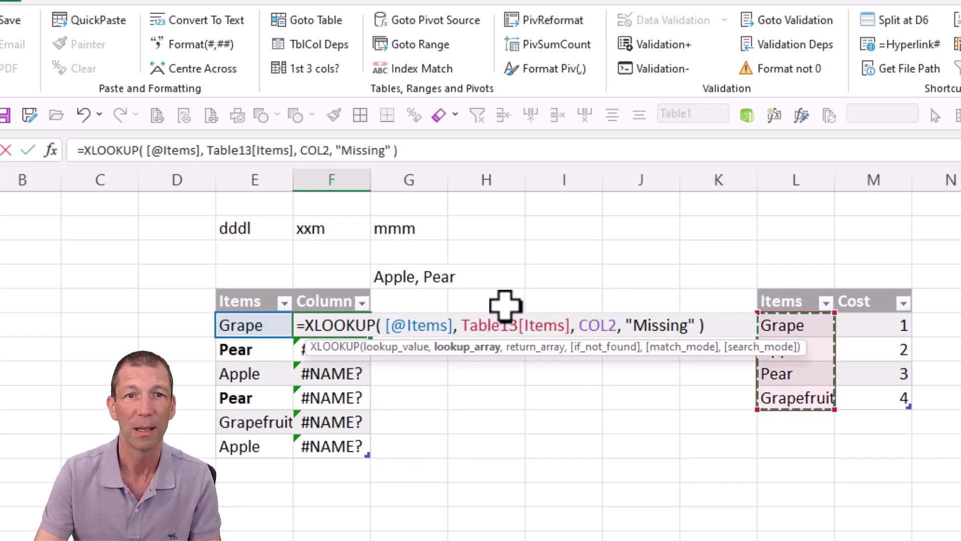
pyautogui.doubleClick(598, 325)
pyautogui.click(855, 293)
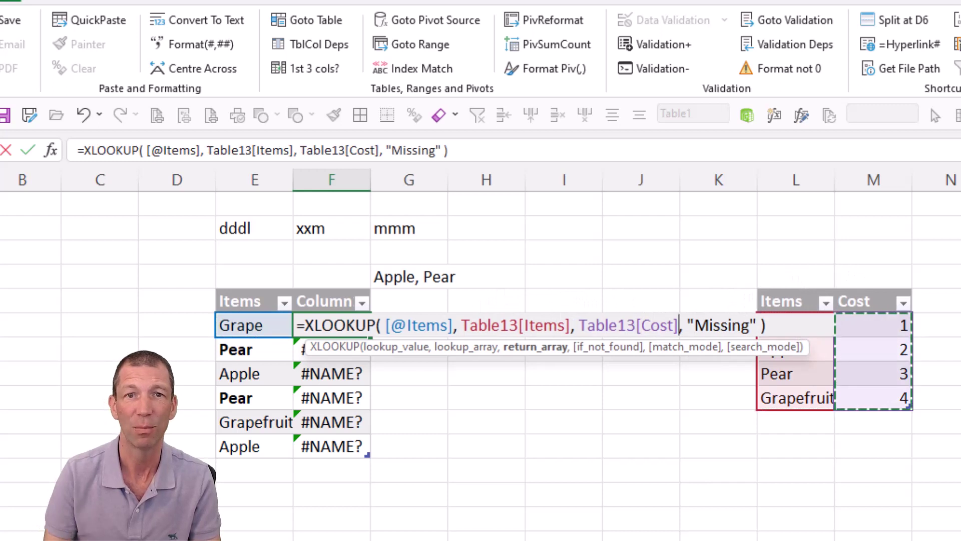
pyautogui.press('Return')
pyautogui.press('Up')
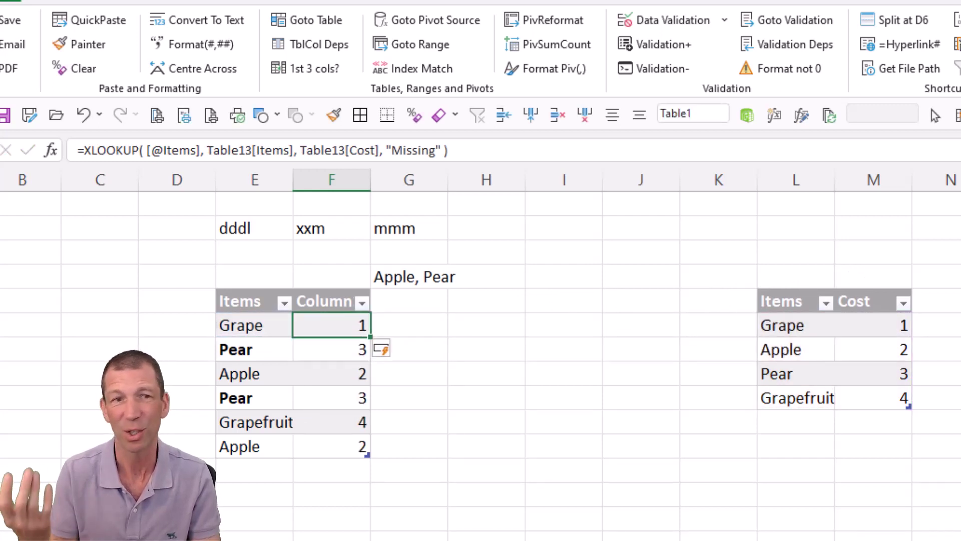
# Clear the Pear entry from the Items column of the cost lookup table
pyautogui.click(811, 376)
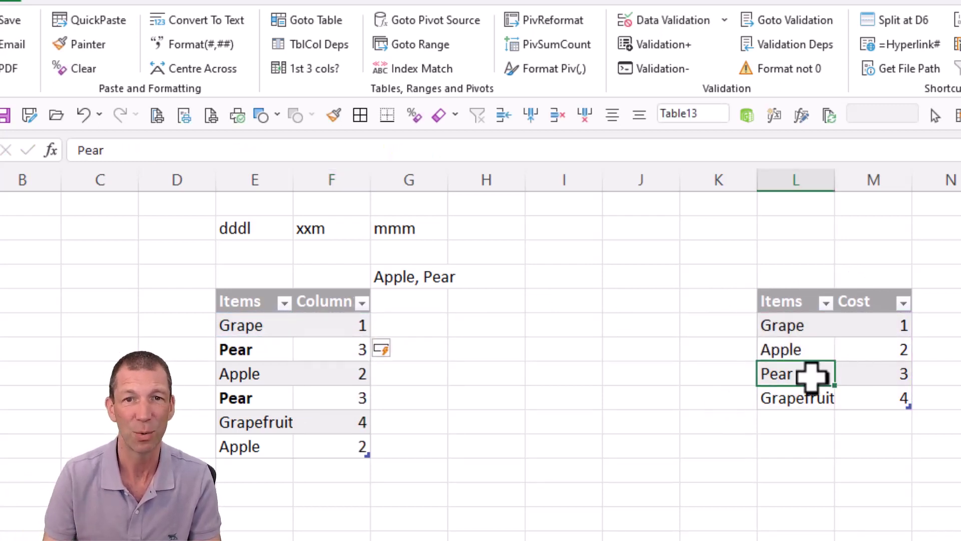
pyautogui.press('Delete')
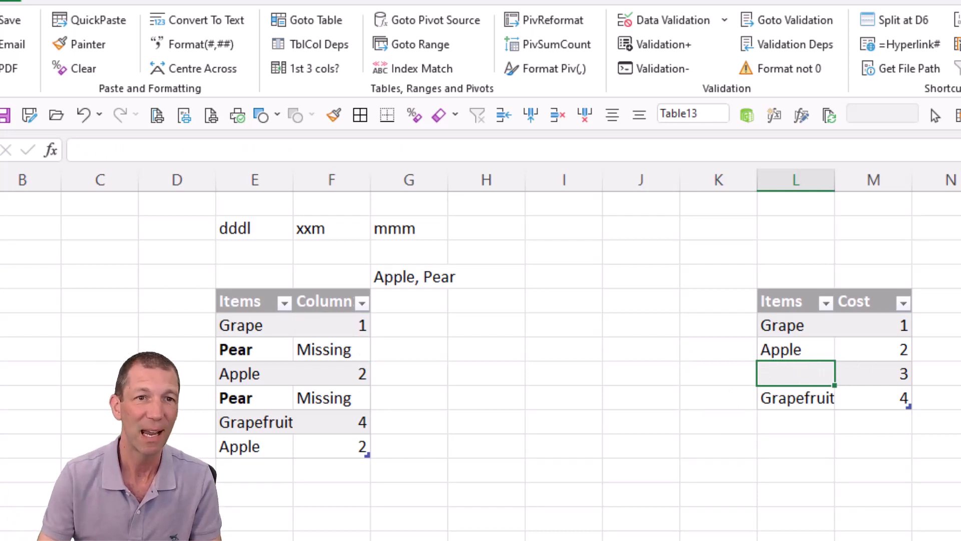
# Expand the mmm shortcut in F4 into a COUNTIF of "Missing" over Table1[Column1] and apply the Format not 0 formatting
pyautogui.click(318, 274)
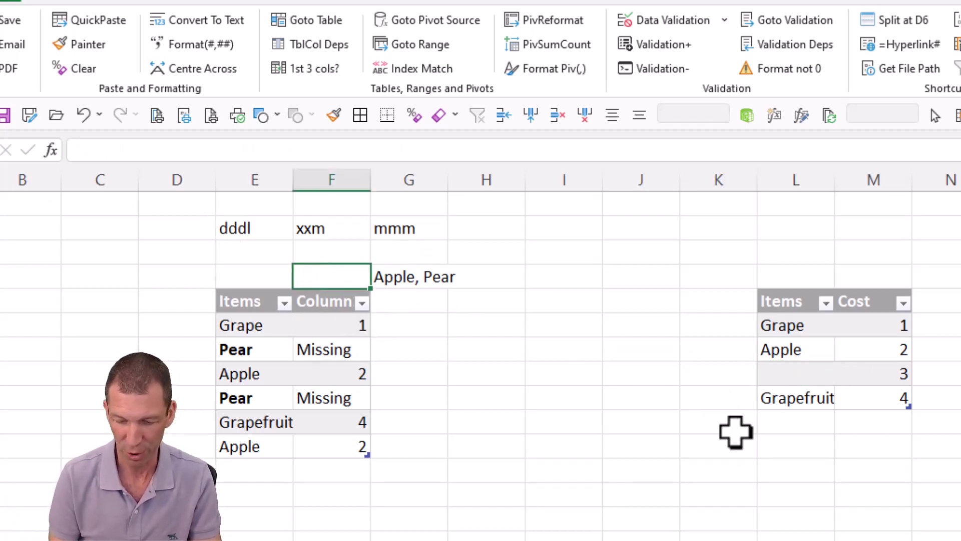
pyautogui.write('mmm')
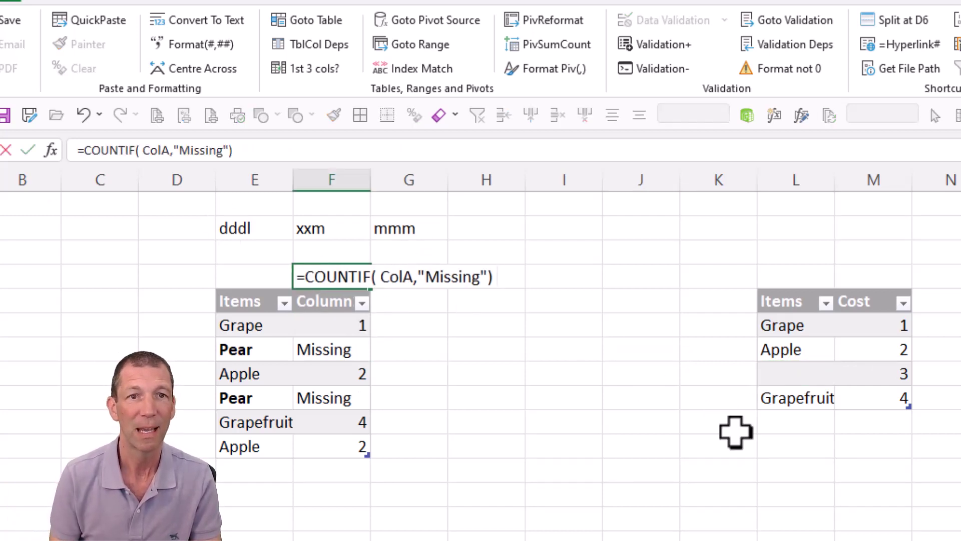
pyautogui.doubleClick(399, 276)
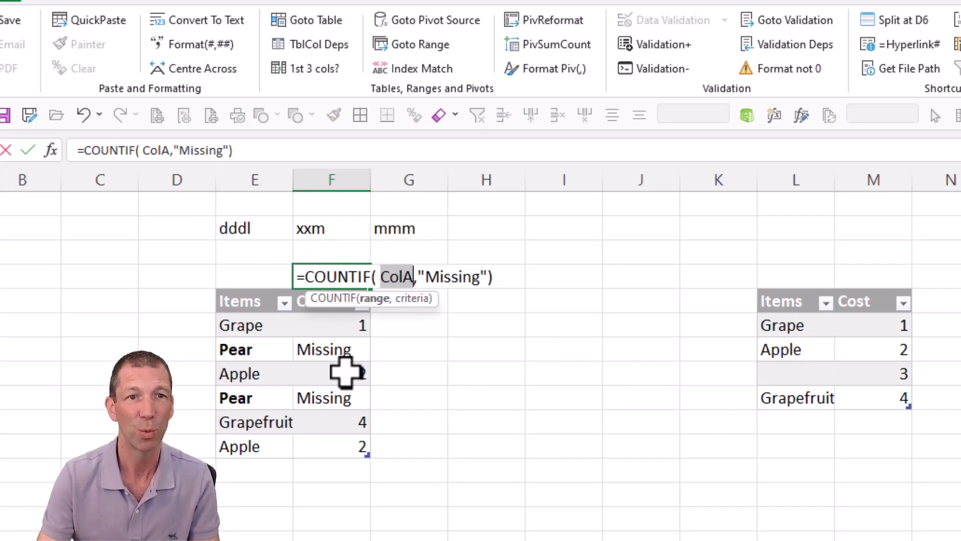
pyautogui.click(344, 371)
pyautogui.hotkey('ctrl', 'space')
pyautogui.hotkey('ctrl', 'Return')
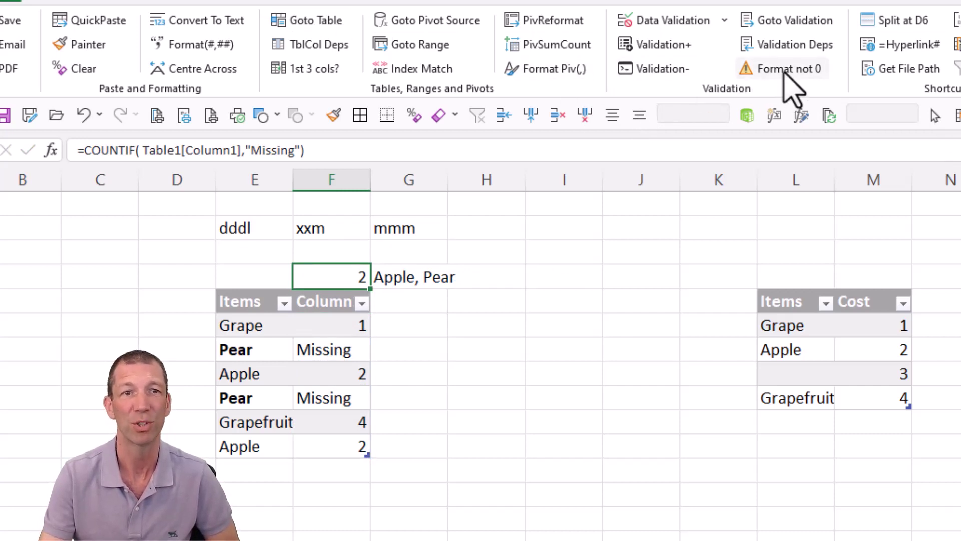
pyautogui.click(788, 70)
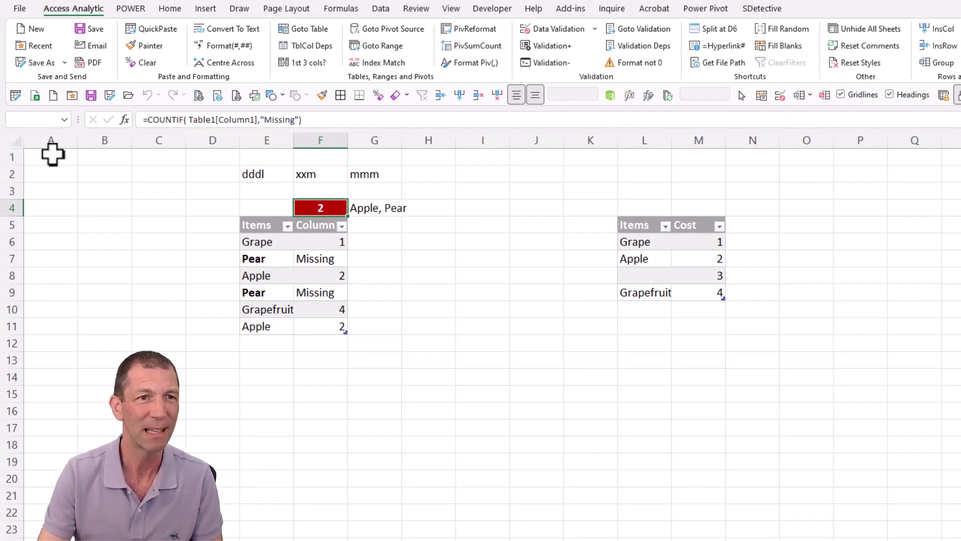
# Give cell C1 a custom number format whose code is just 9
pyautogui.click(52, 154)
pyautogui.press('Right')
pyautogui.press('Right')
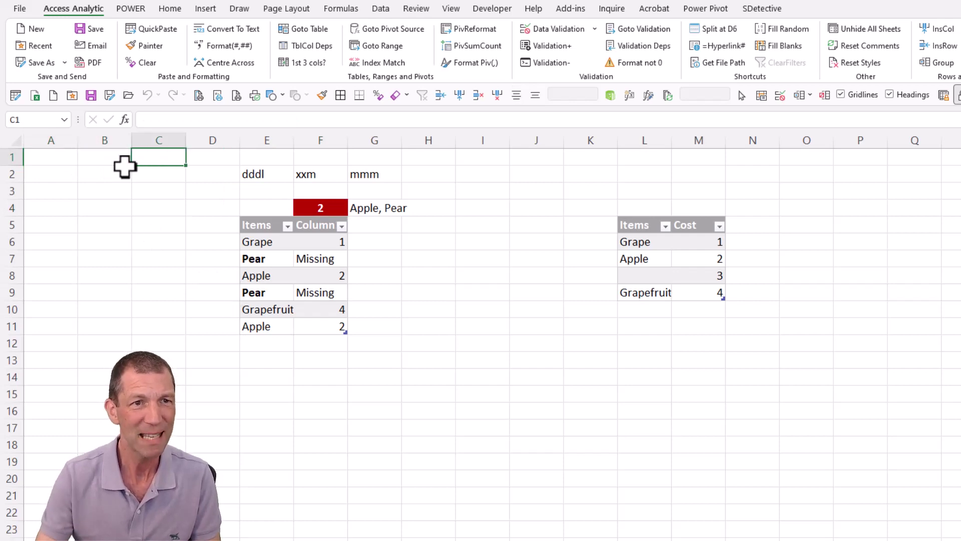
pyautogui.rightClick(165, 159)
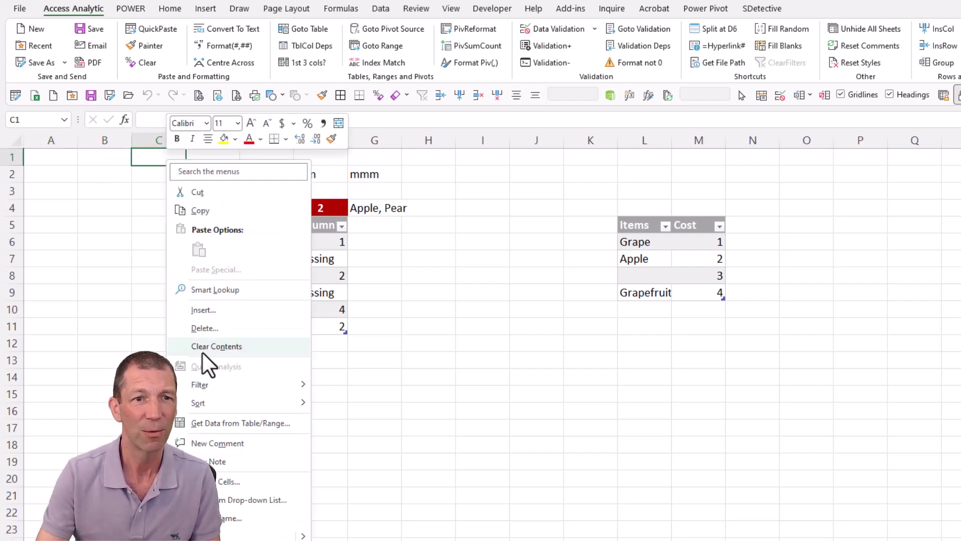
pyautogui.click(221, 482)
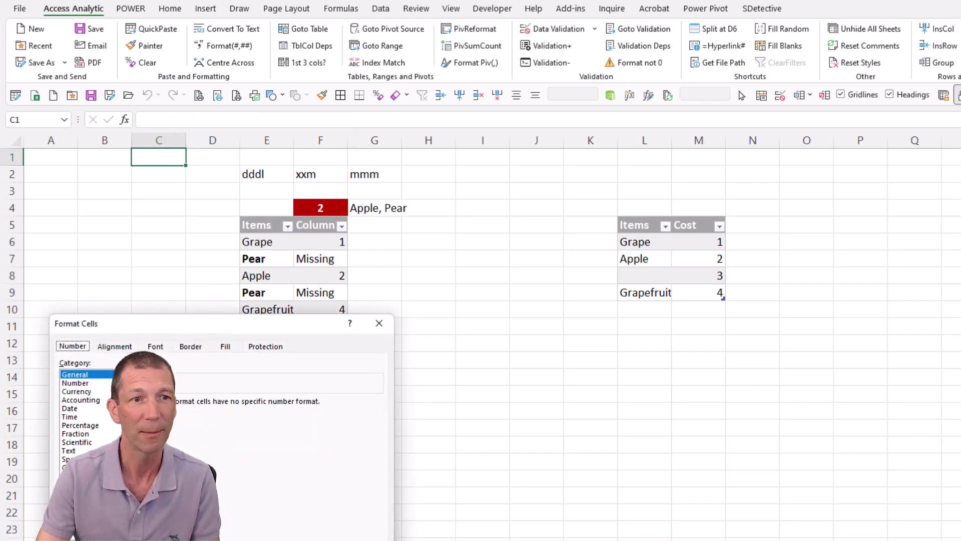
pyautogui.moveTo(165, 328); pyautogui.dragTo(450, 168)
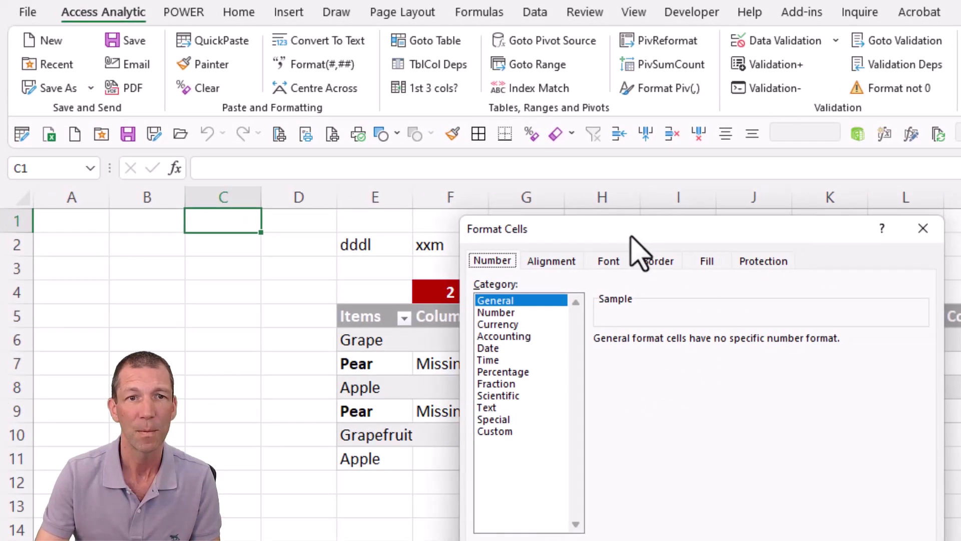
pyautogui.click(533, 431)
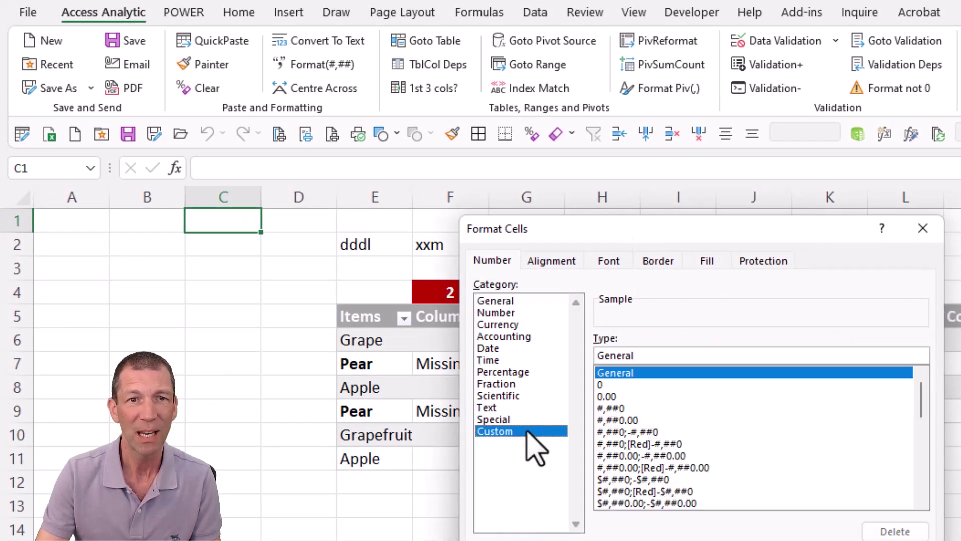
pyautogui.doubleClick(636, 356)
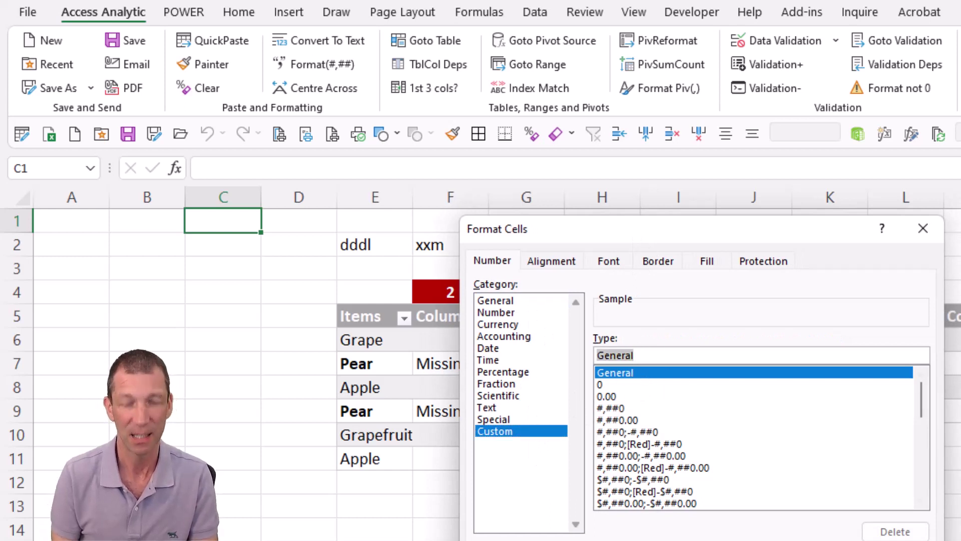
pyautogui.write('9')
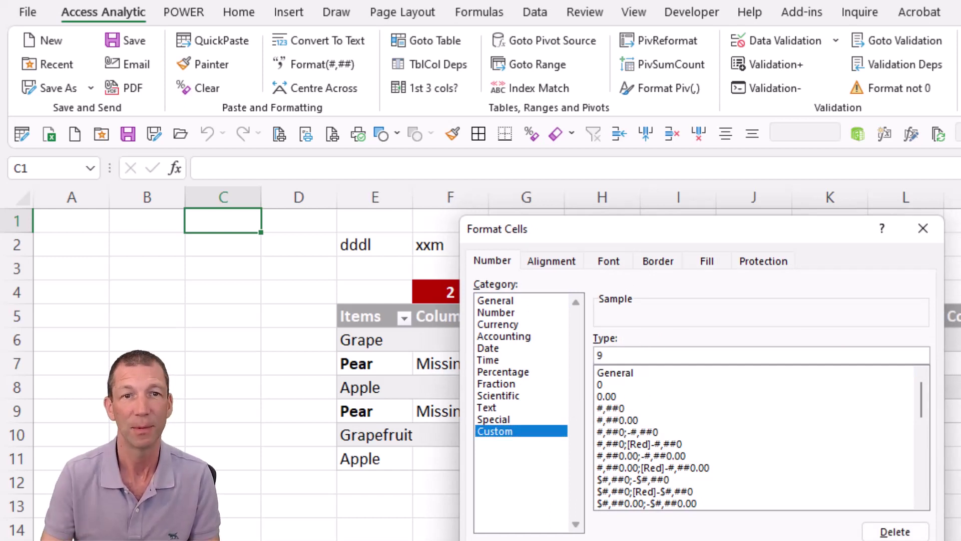
pyautogui.press('Return')
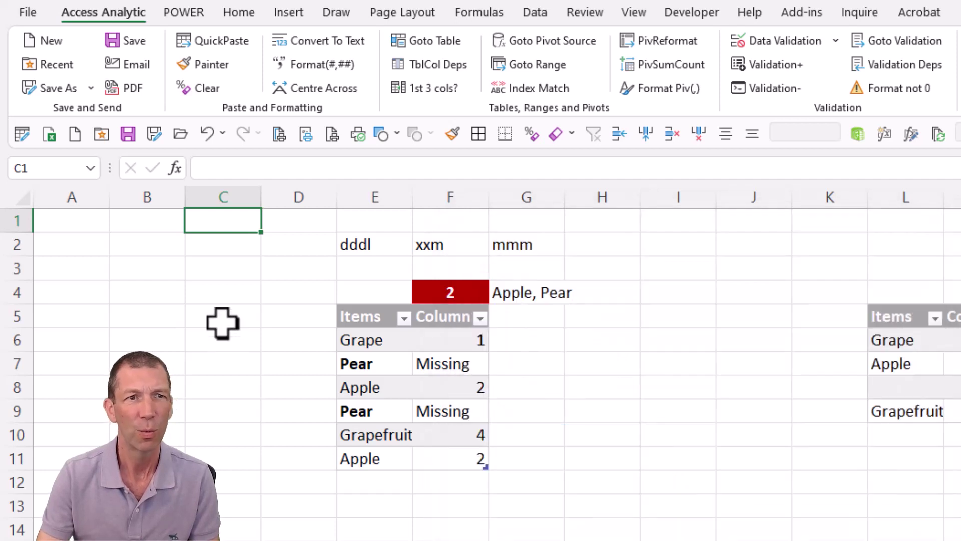
# Enter the value 2 in each of the cells A1, B1 and C1
pyautogui.click(103, 223)
pyautogui.write('2')
pyautogui.press('Tab')
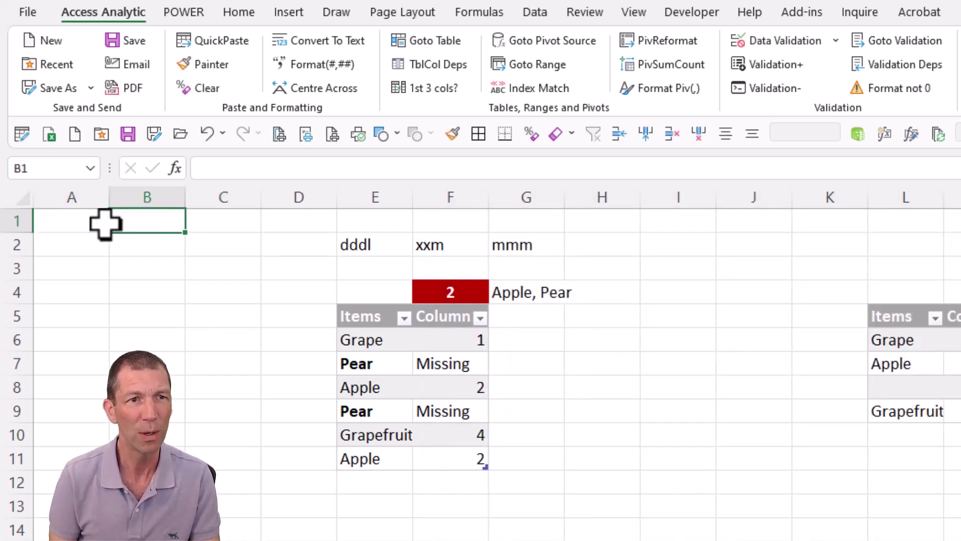
pyautogui.write('2')
pyautogui.press('Return')
pyautogui.press('Up')
pyautogui.press('Right')
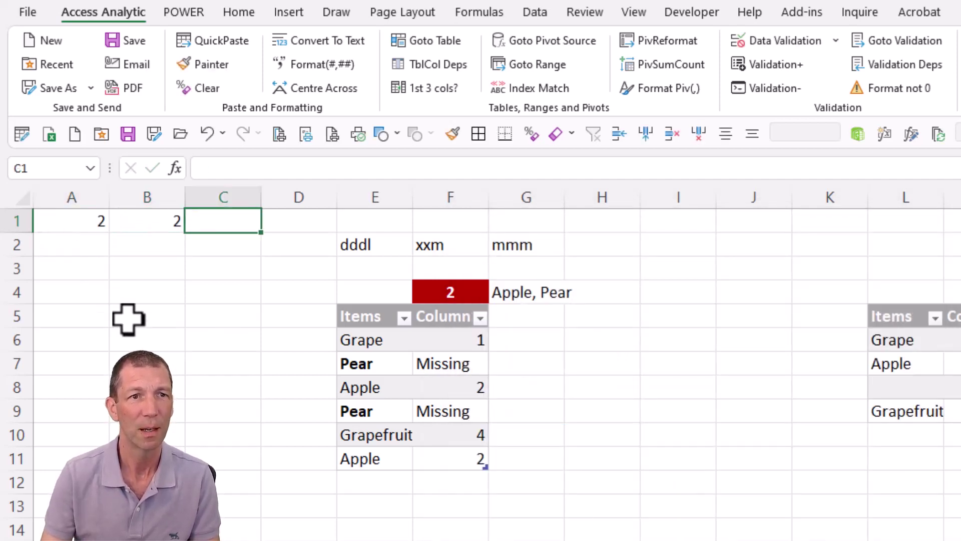
pyautogui.write('2')
pyautogui.press('Return')
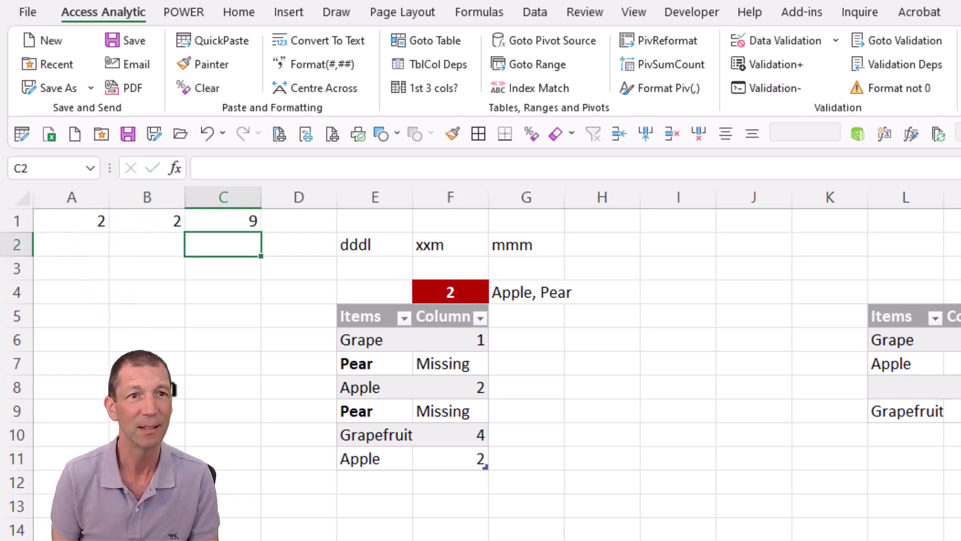
# Replace the content of C1 with the formula =A1+B1
pyautogui.press('Up')
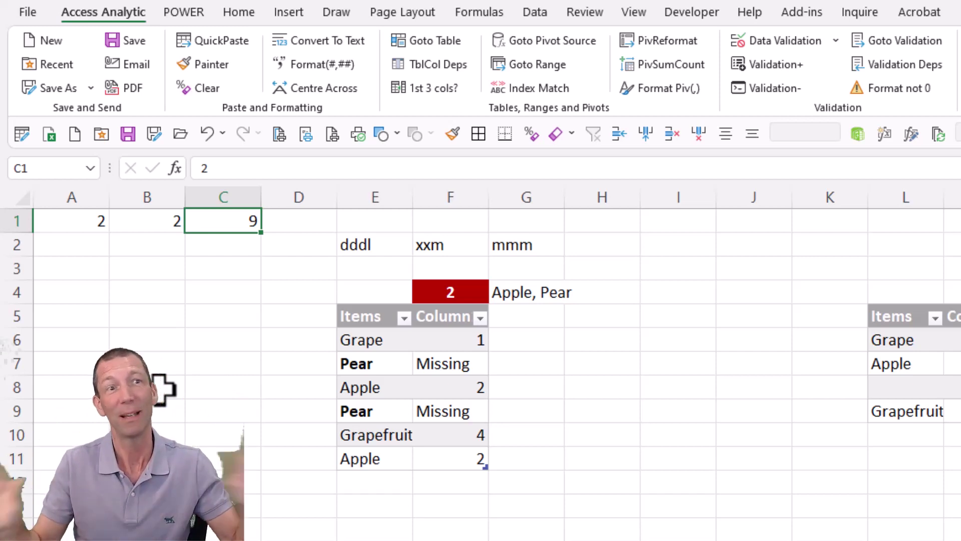
pyautogui.write('=')
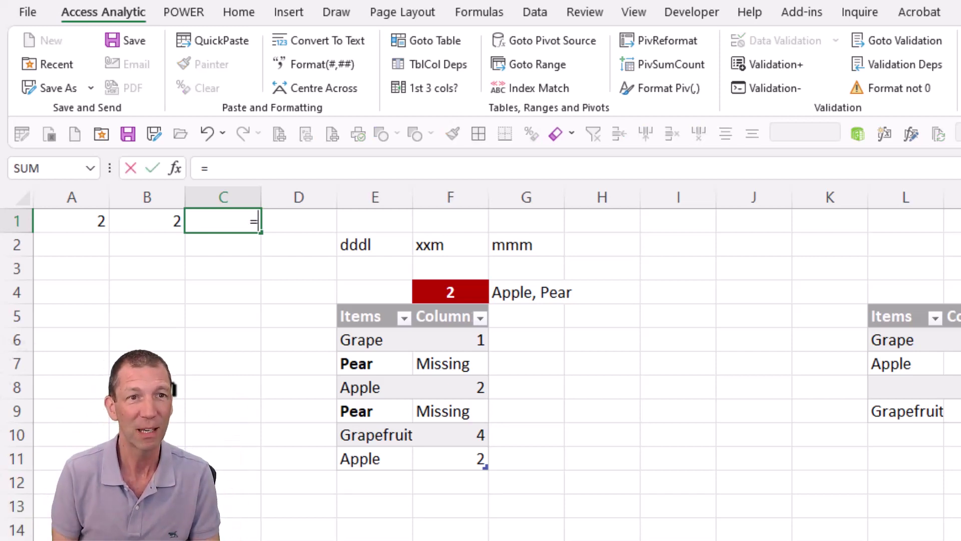
pyautogui.press('Escape')
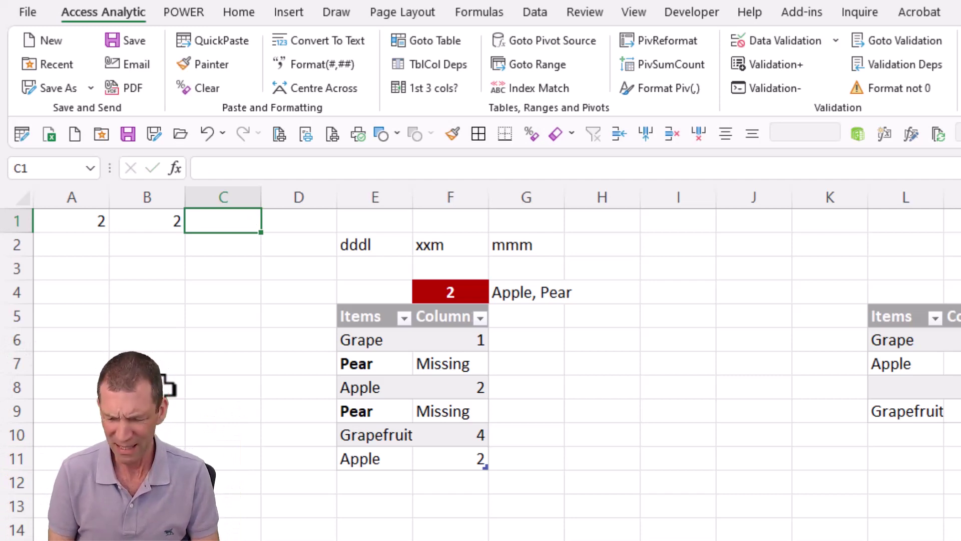
pyautogui.write('=')
pyautogui.press('Left')
pyautogui.press('Left')
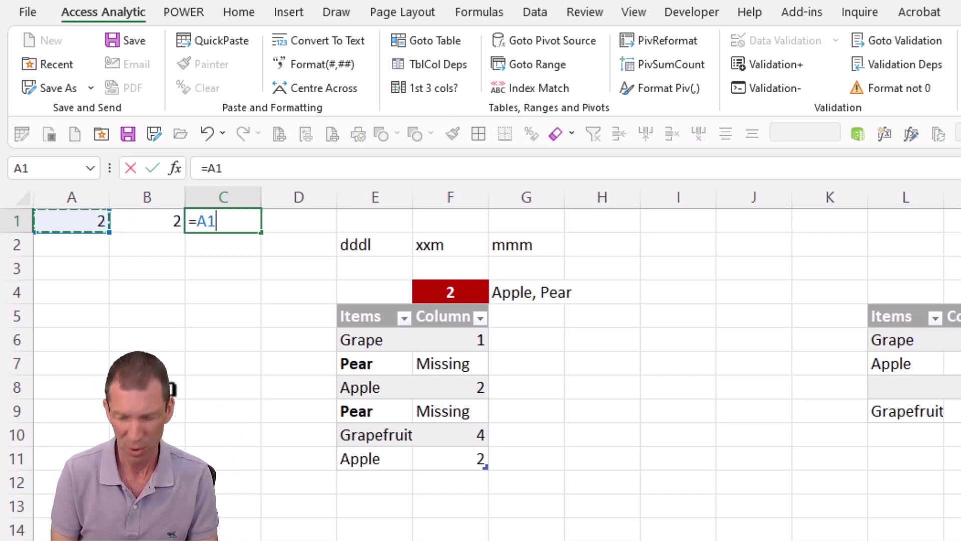
pyautogui.write('+')
pyautogui.press('Left')
pyautogui.hotkey('ctrl', 'Return')
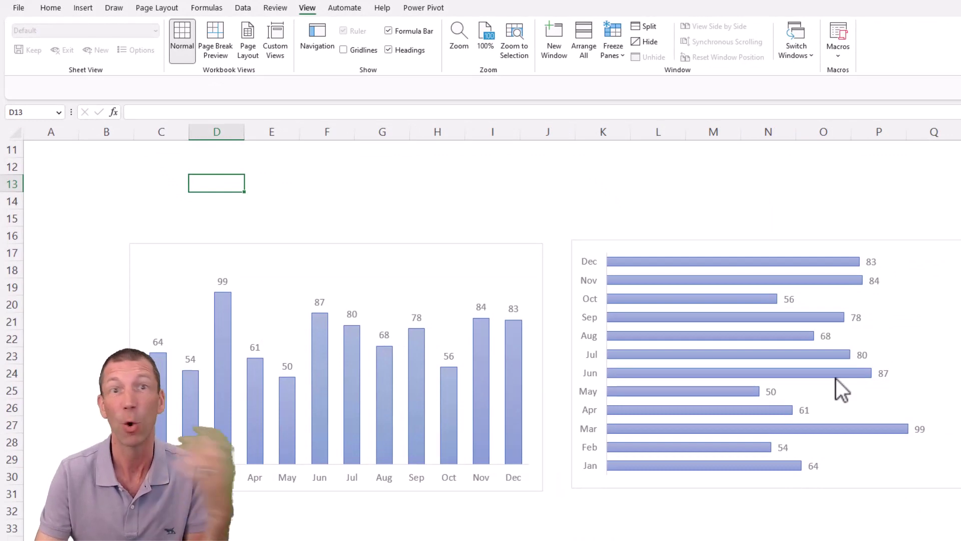
# Hide all objects in the Book1 workbook by setting its advanced display option for objects to Nothing (hide objects)
pyautogui.click(19, 10)
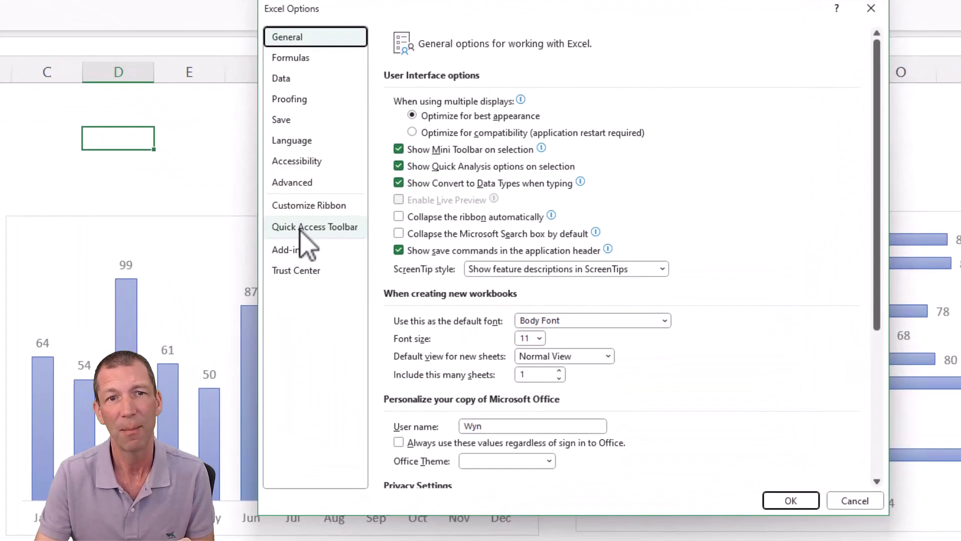
pyautogui.click(307, 184)
pyautogui.scroll(-2, 446, 238)
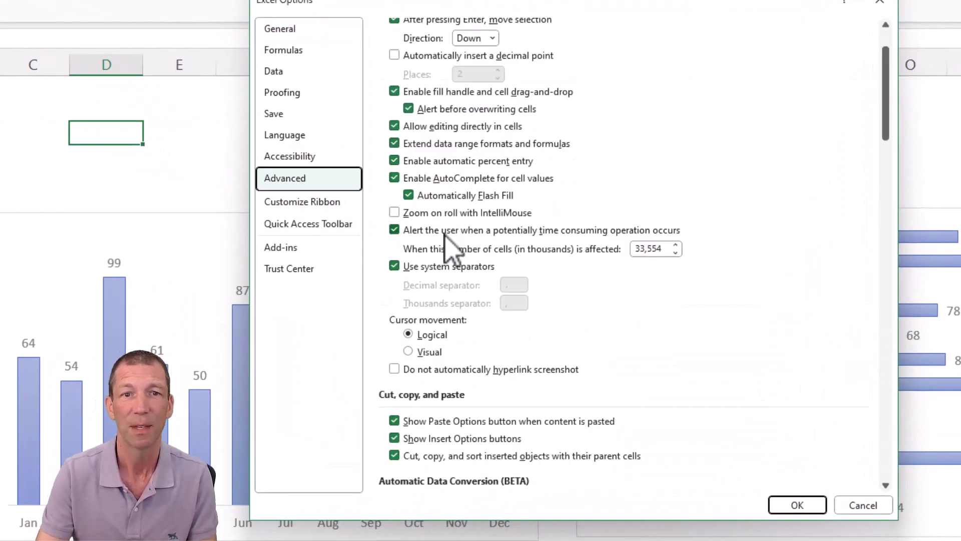
pyautogui.scroll(-12, 445, 235)
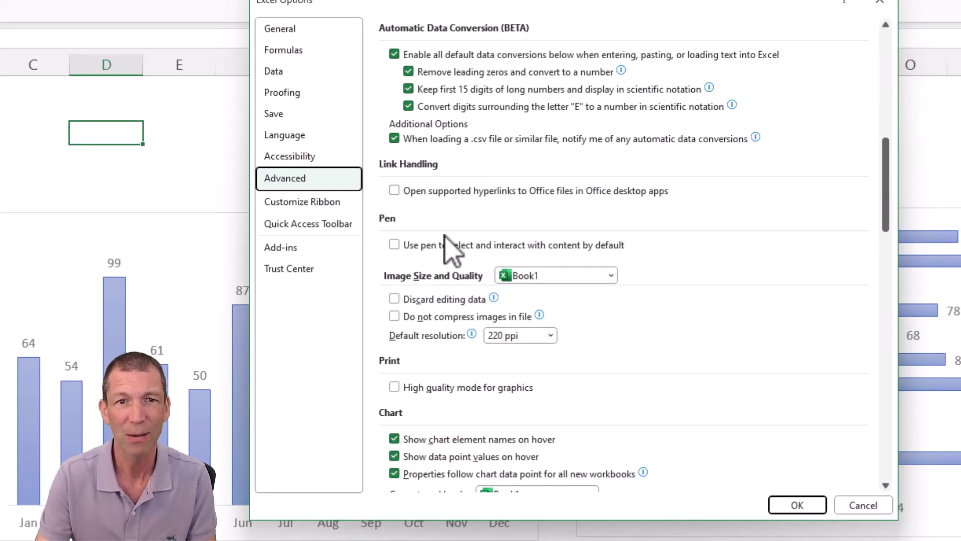
pyautogui.scroll(-6, 445, 235)
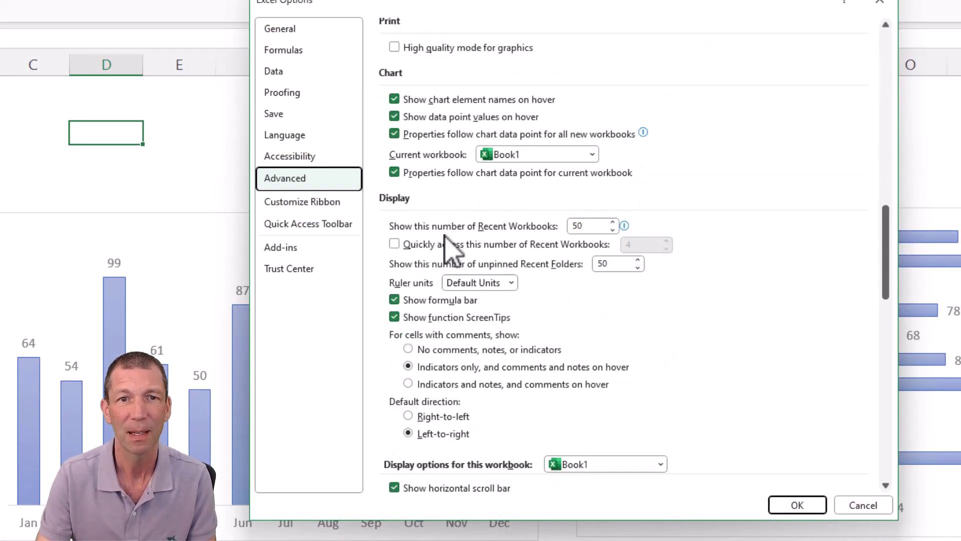
pyautogui.scroll(-1, 450, 248)
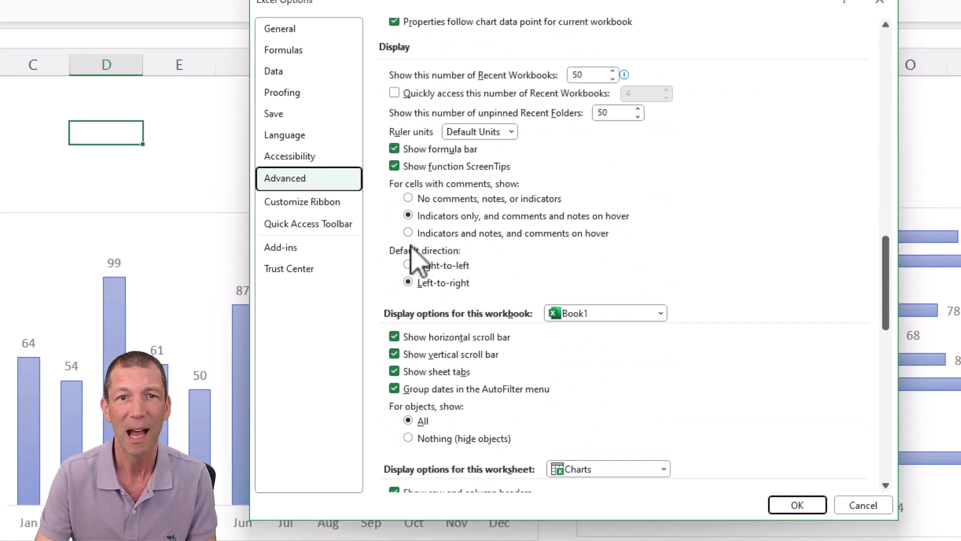
pyautogui.scroll(-1, 429, 370)
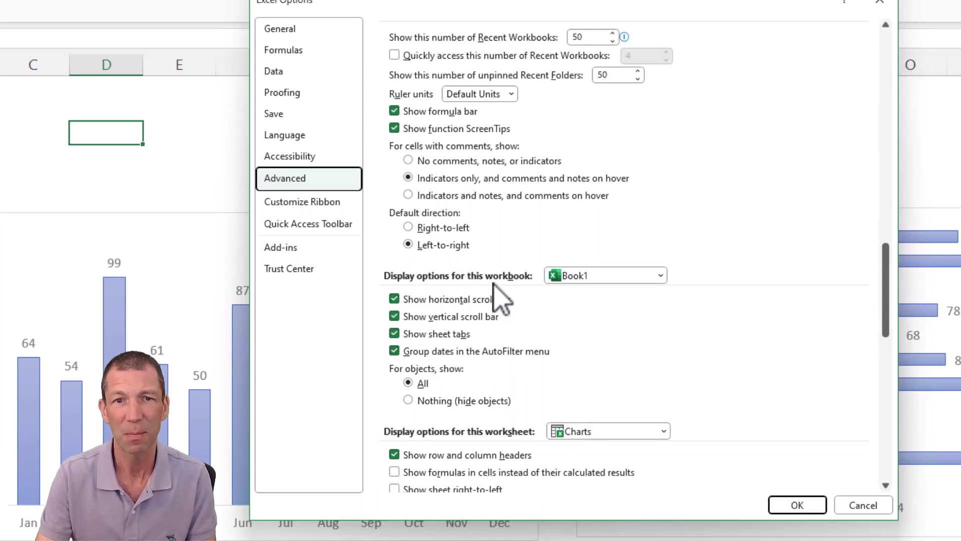
pyautogui.scroll(-1, 458, 310)
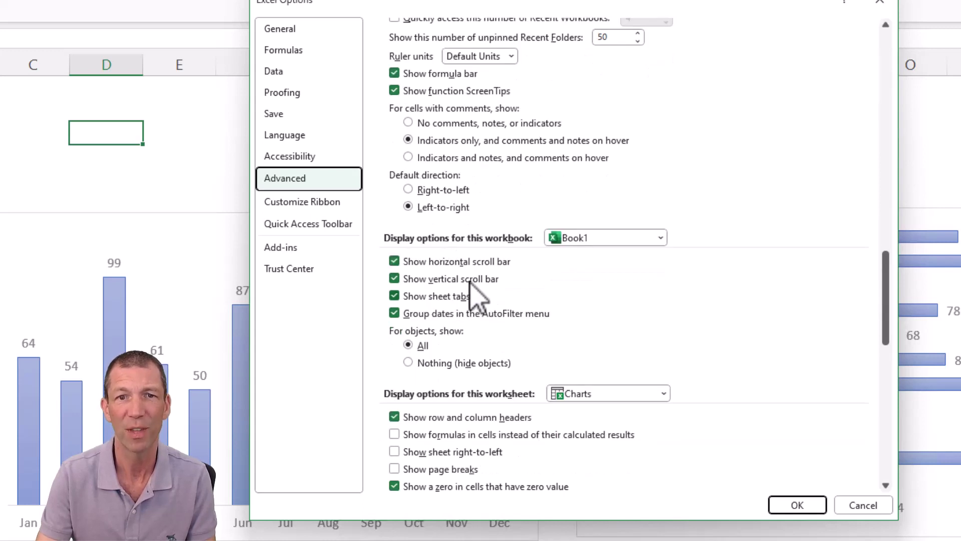
pyautogui.click(410, 363)
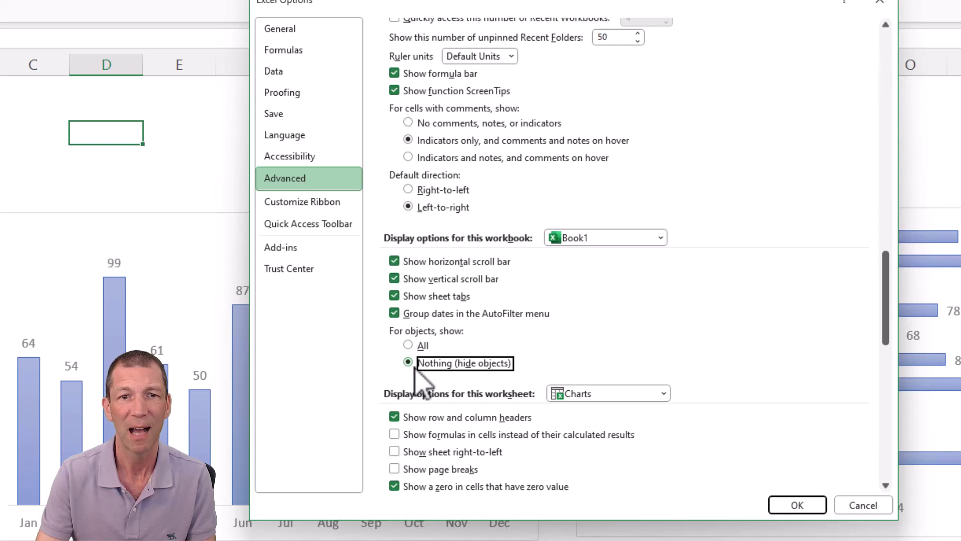
pyautogui.click(814, 506)
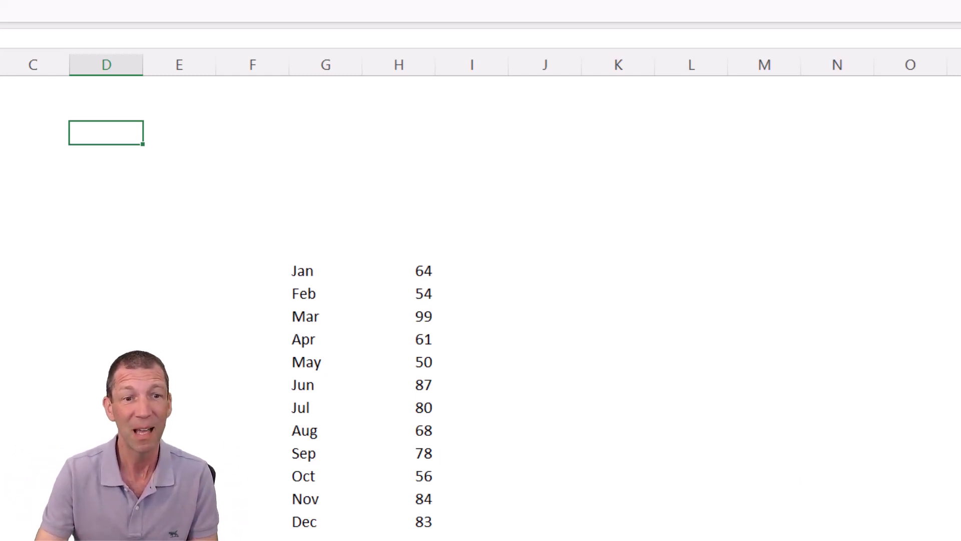
# Disable Show sheet tabs in the advanced display options for the Book1 workbook
pyautogui.hotkey('alt', 'f')
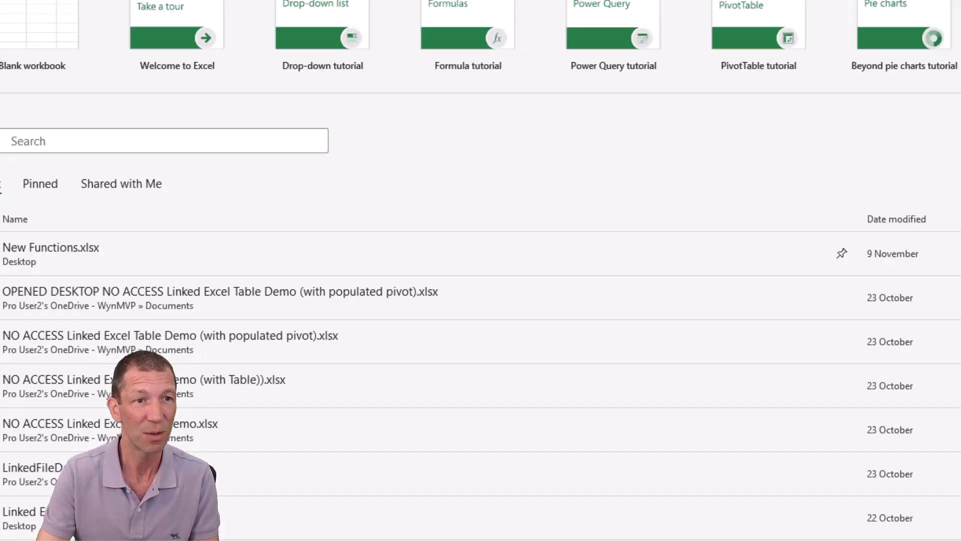
pyautogui.press('t')
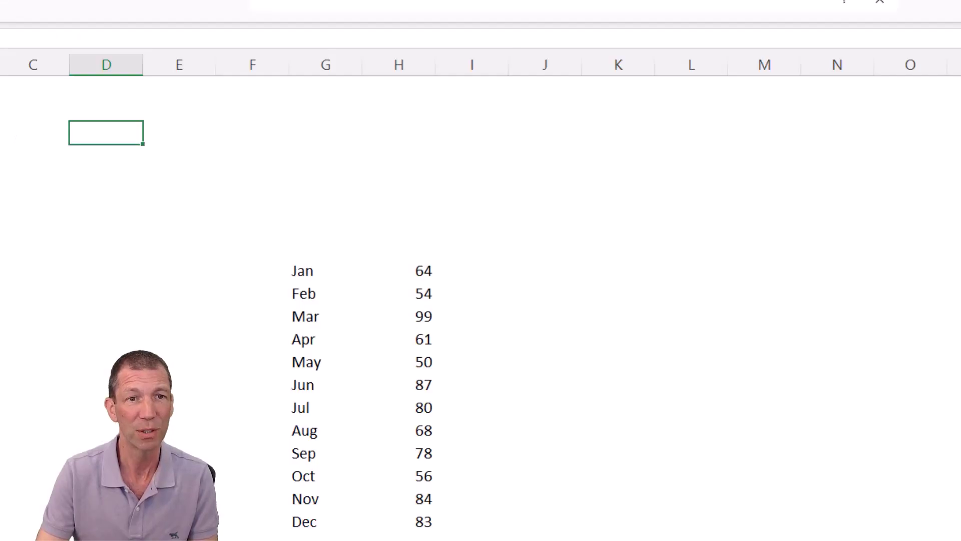
pyautogui.click(316, 178)
pyautogui.scroll(-15, 524, 233)
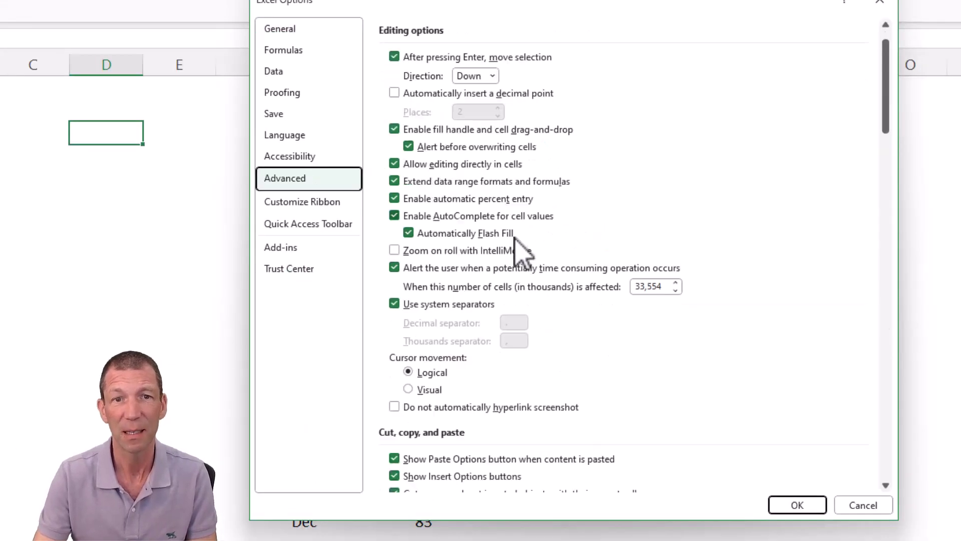
pyautogui.scroll(-14, 515, 270)
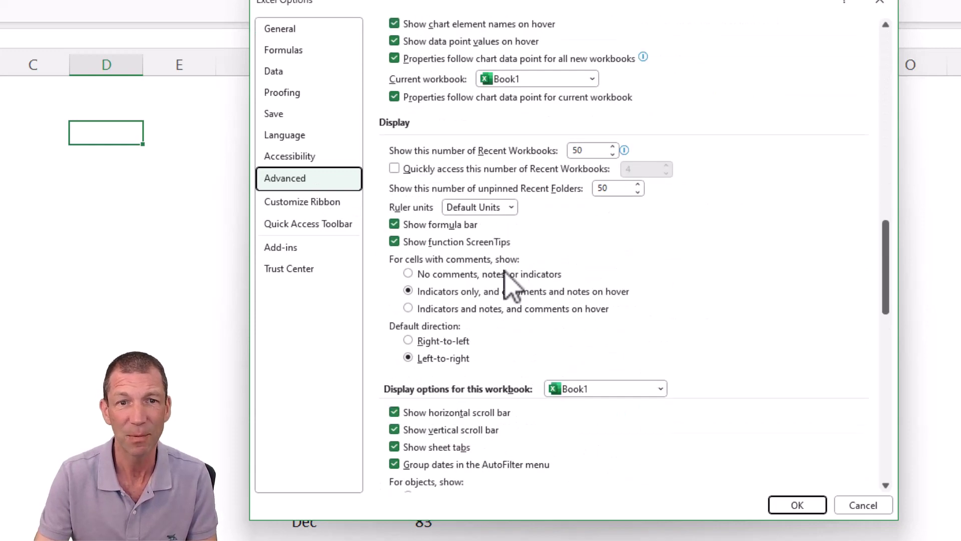
pyautogui.scroll(-1, 503, 299)
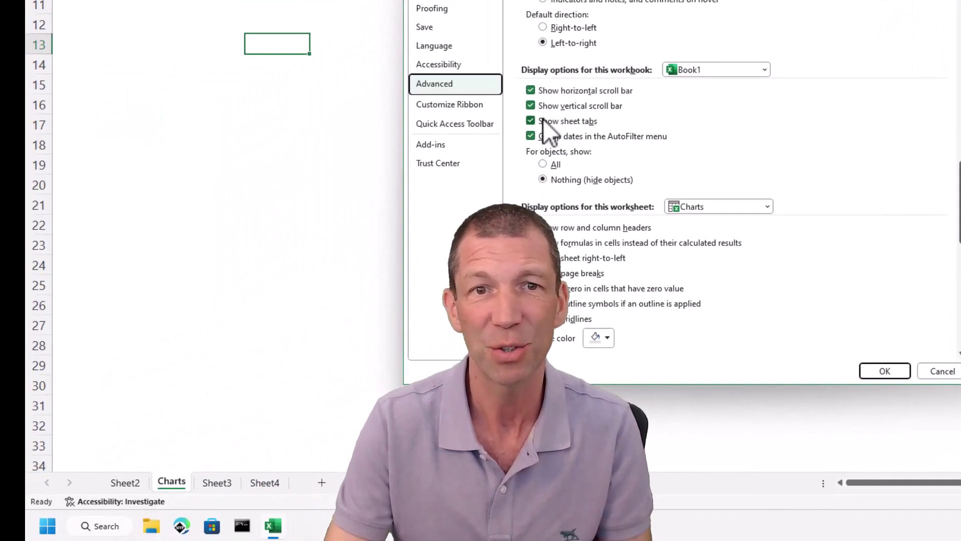
pyautogui.click(398, 225)
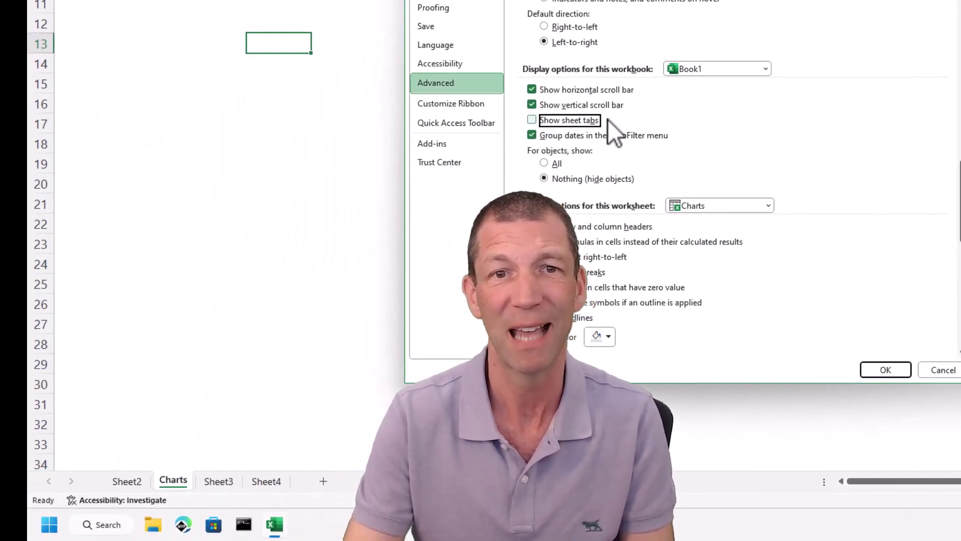
pyautogui.click(885, 369)
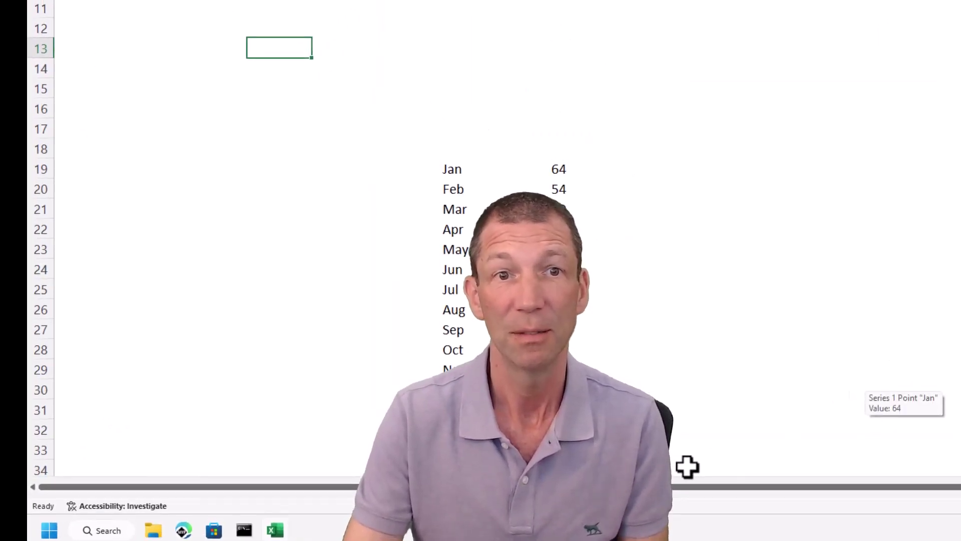